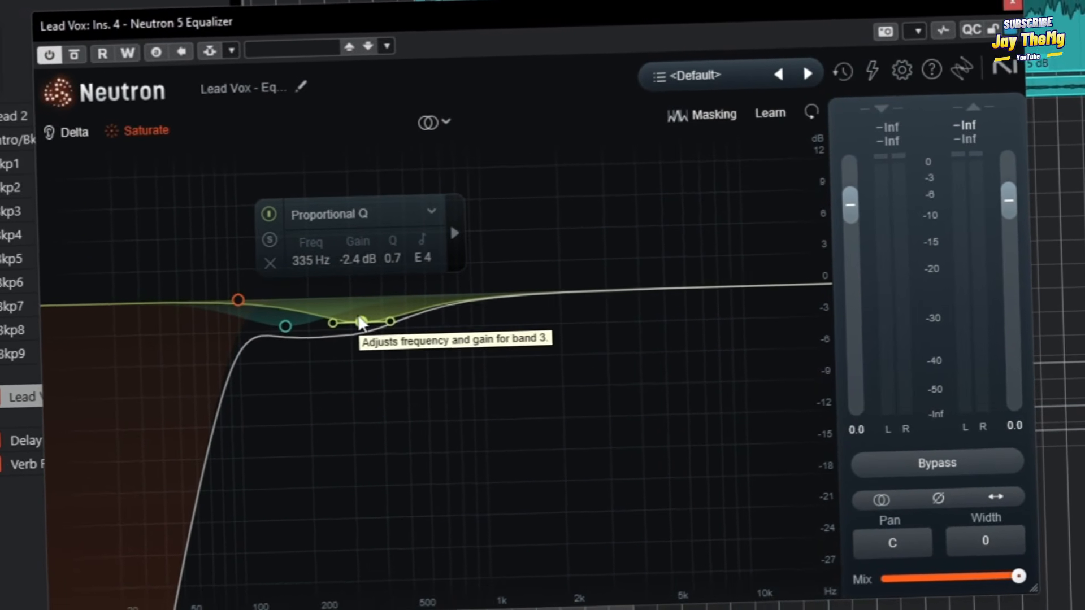
Add an Analog High Shelf boost of about 2.6 dB near 10.6 kHz and a Proportional Q boost of about 1.8 dB near 1087 Hz
left_click_drag(755, 291, 758, 248)
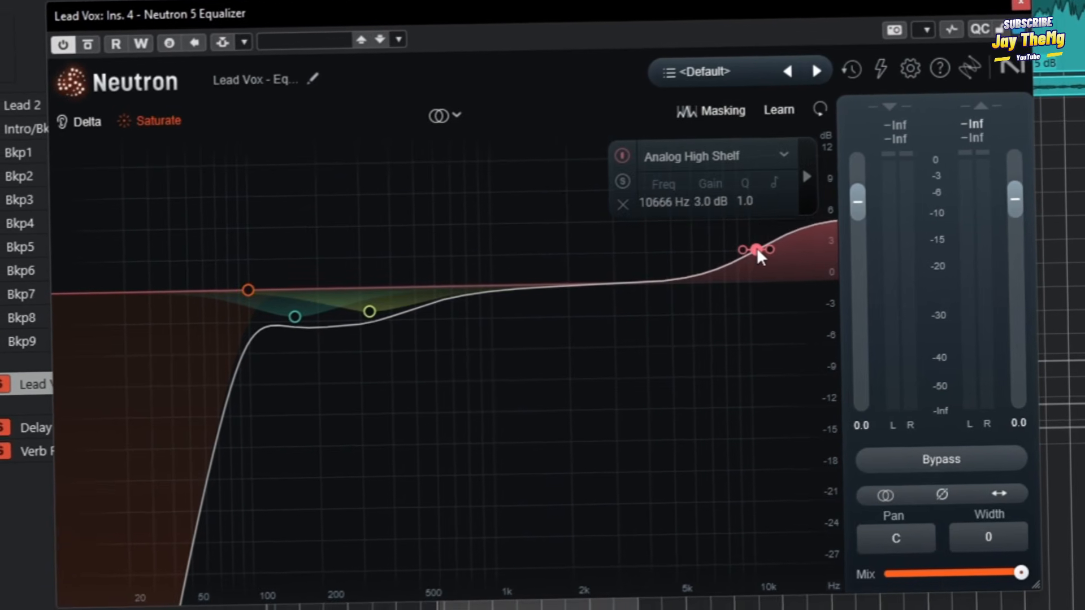
key("space")
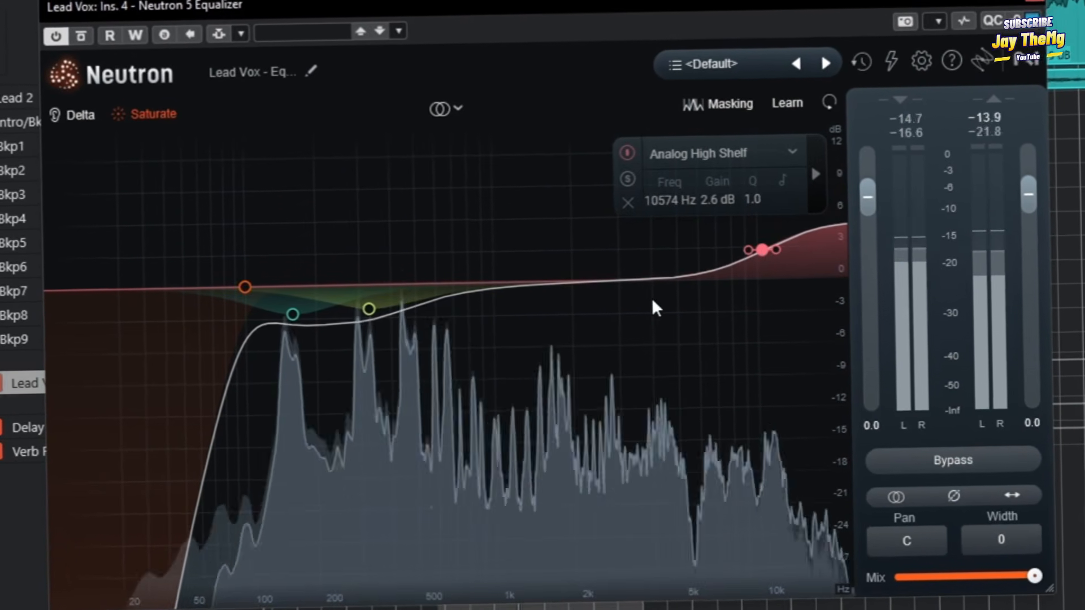
key("space")
left_click_drag(554, 286, 499, 259)
key("space")
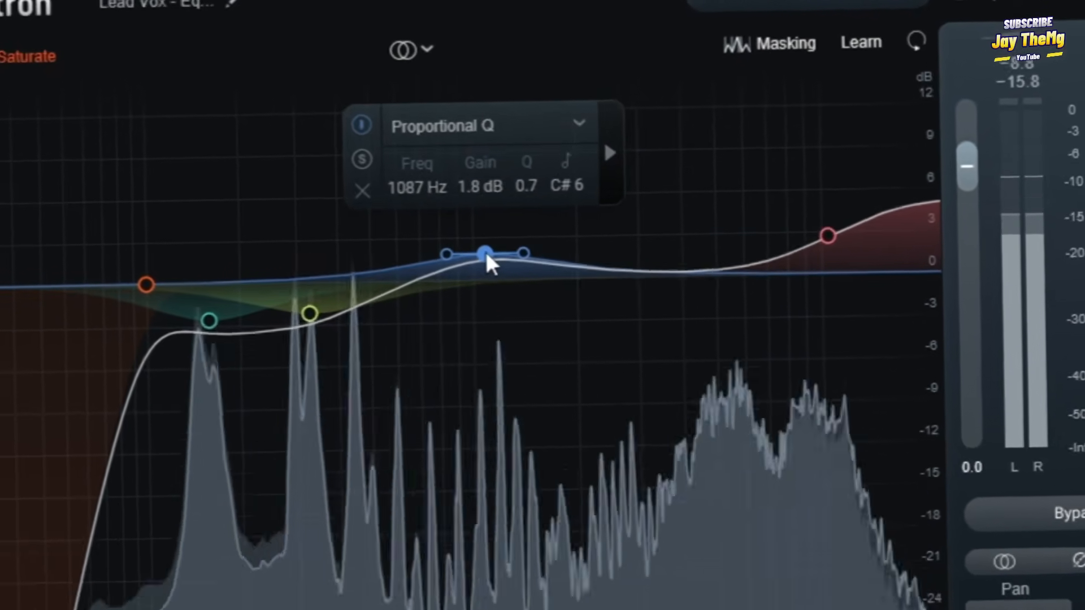
left_click_drag(828, 235, 829, 240)
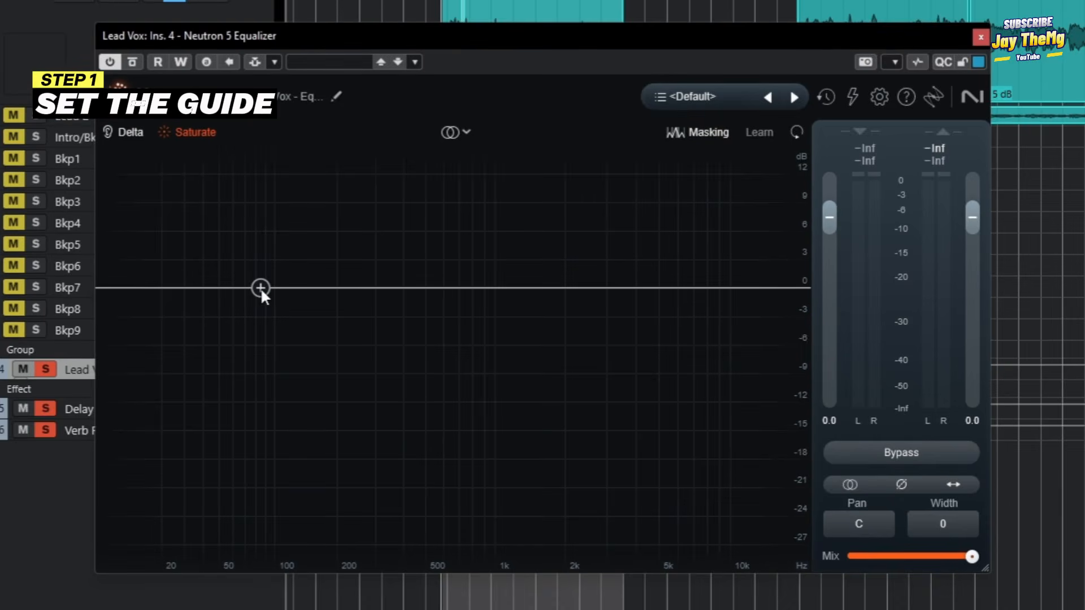
Add a low-end EQ band as a Flat Highpass filter at 100 Hz with a 24 dB/oct slope
left_click_drag(260, 287, 223, 299)
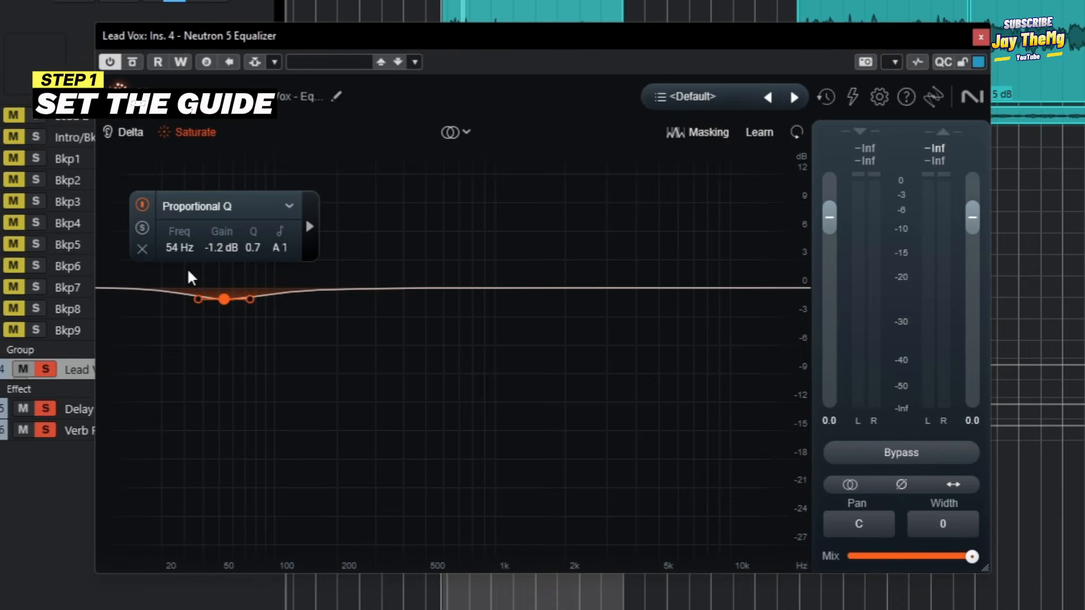
left_click(288, 206)
mouse_move(209, 342)
left_click(297, 338)
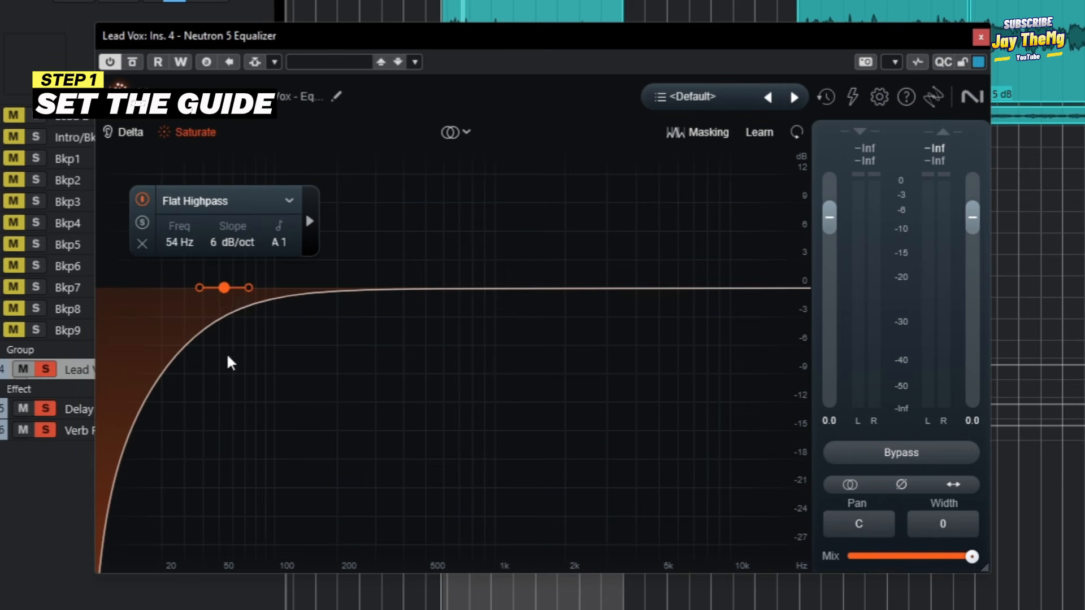
double_click(175, 242)
type("100")
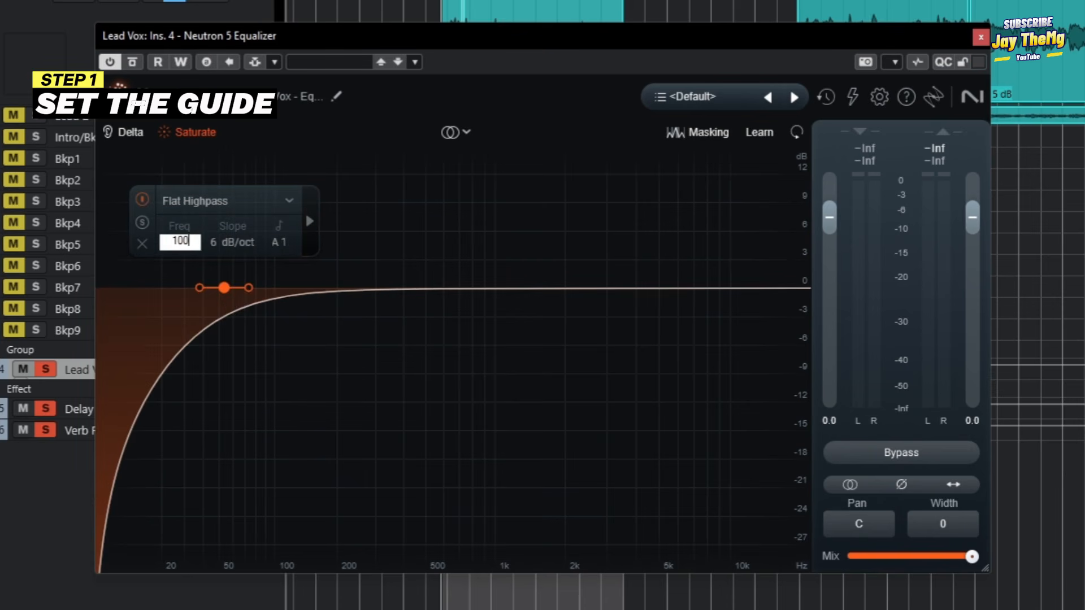
key("Return")
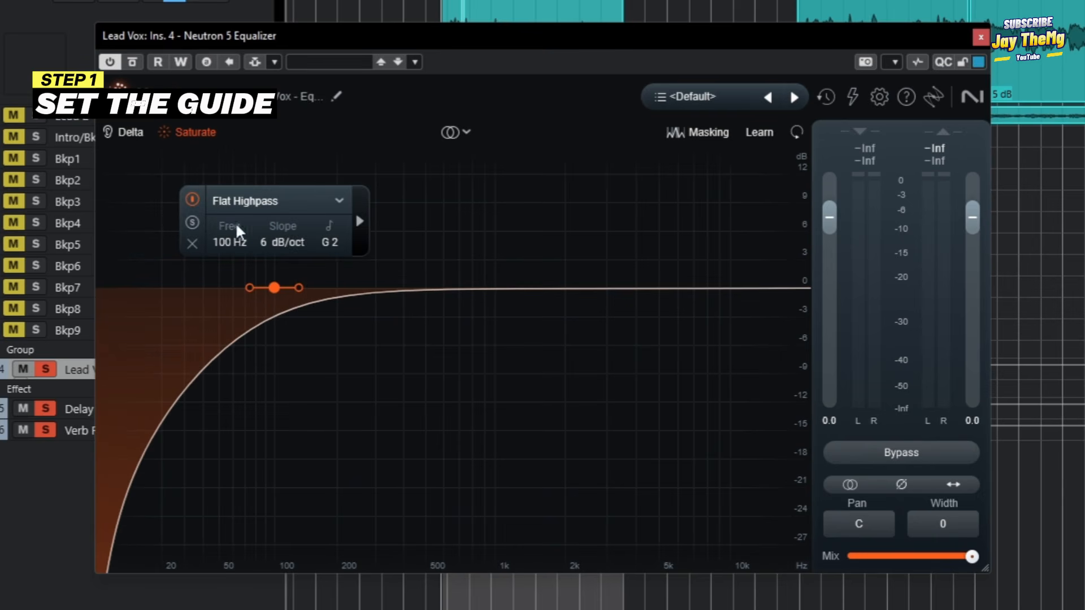
scroll(280, 245, "up", 3)
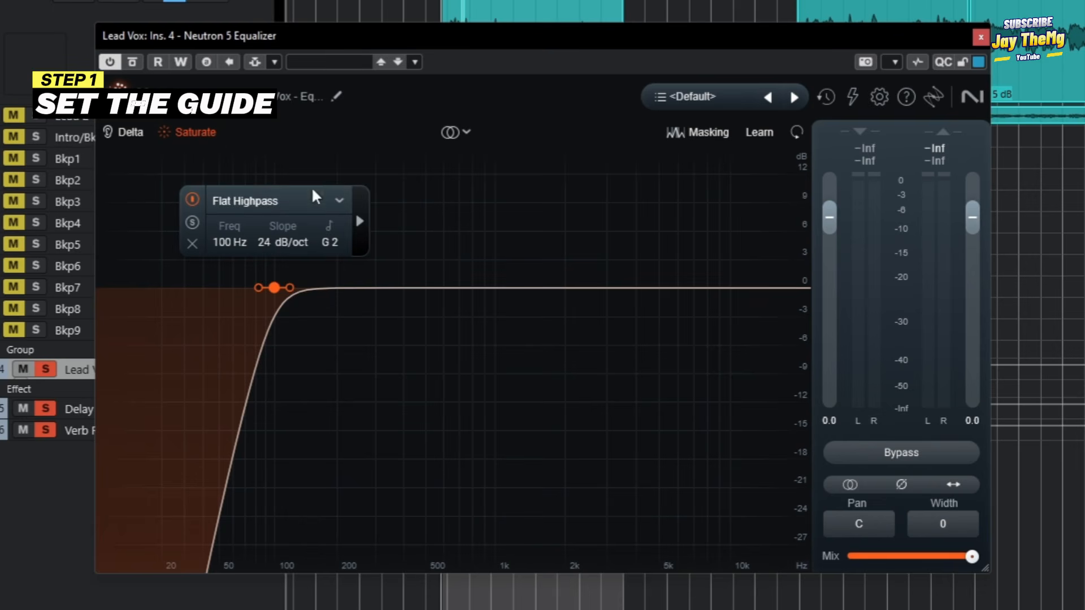
Add two Proportional Q cuts, about -2.6 dB at 162 Hz and about -2.3 dB at 332 Hz
key("space")
left_click(376, 289)
left_click_drag(375, 289, 318, 315)
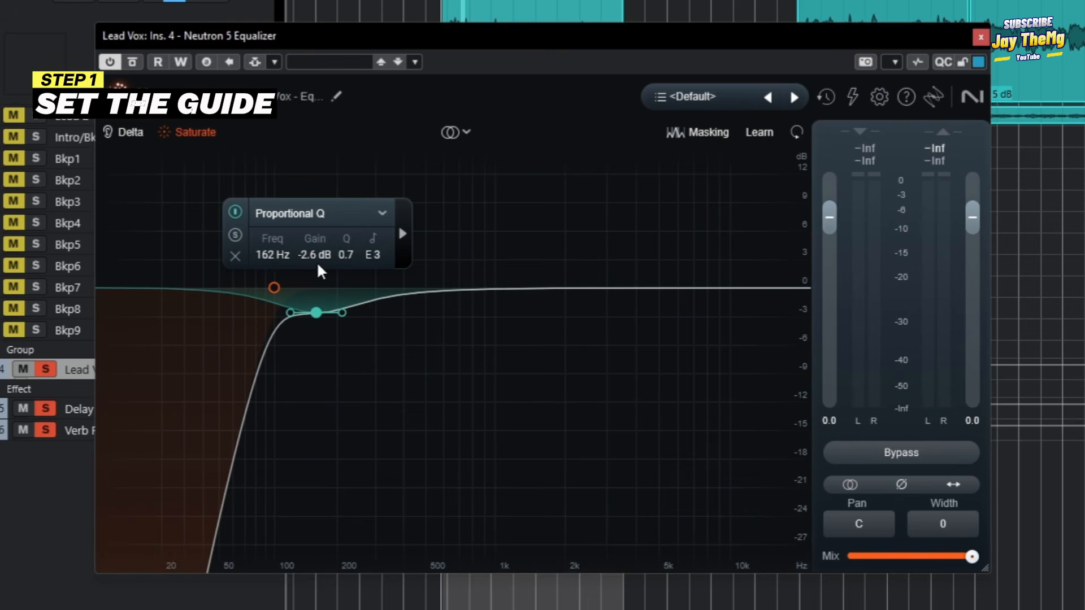
left_click(422, 293)
mouse_move(423, 301)
left_mouse_down()
mouse_move(402, 288)
mouse_move(400, 266)
mouse_move(415, 291)
mouse_move(376, 206)
mouse_move(348, 202)
mouse_move(417, 209)
mouse_move(382, 214)
mouse_move(387, 319)
mouse_move(383, 309)
left_mouse_up()
key("space")
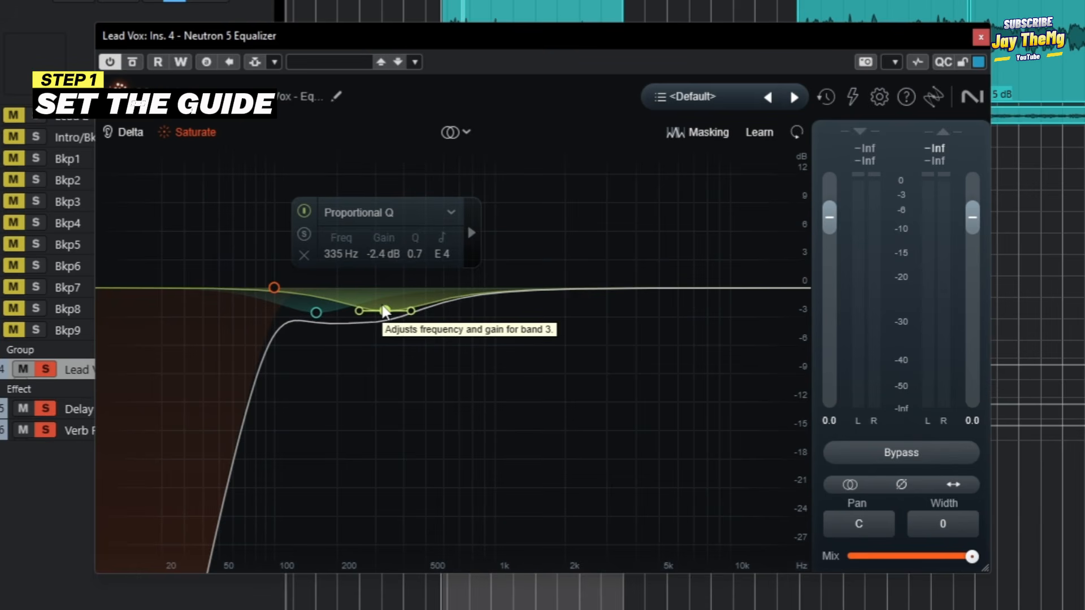
left_click_drag(383, 311, 382, 309)
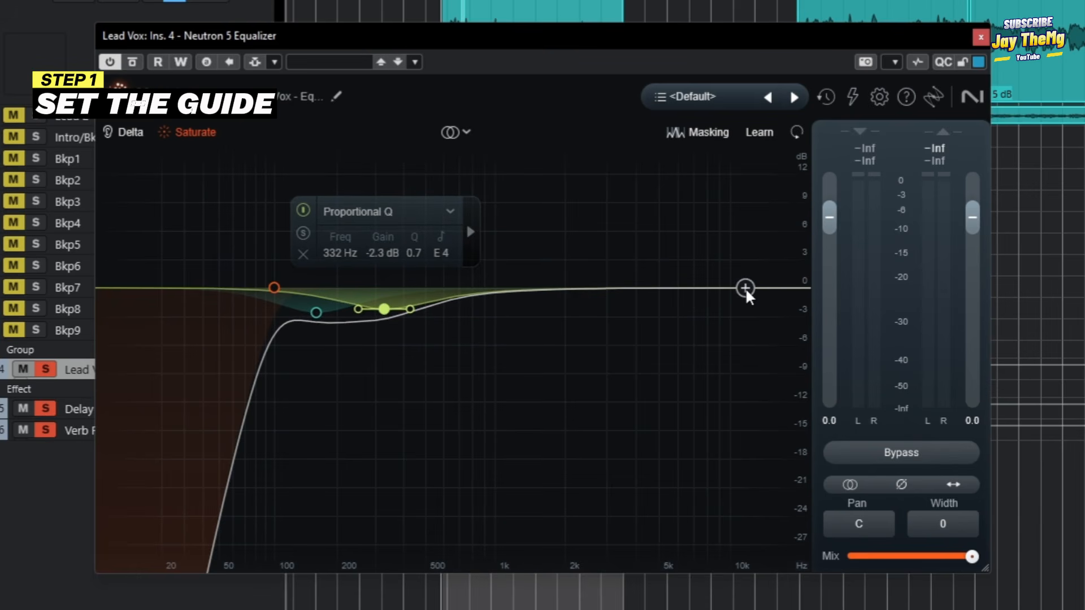
Add an Analog High Shelf boost of about 2.6 dB at 10574 Hz and a Proportional Q boost of about 1.8 dB at 1087 Hz
left_click_drag(738, 290, 737, 262)
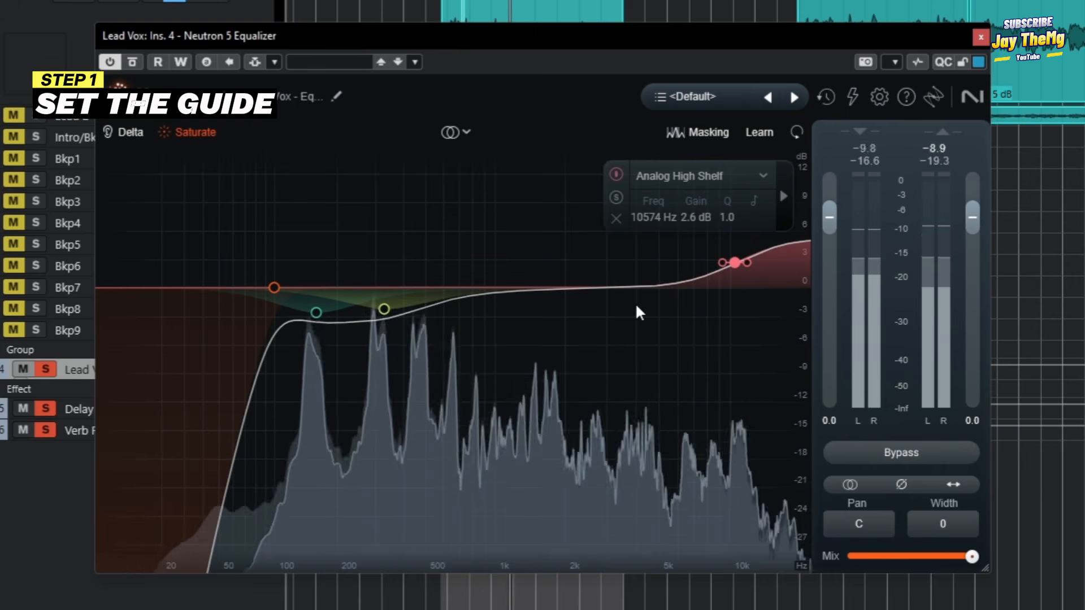
key("space")
left_click_drag(549, 289, 509, 277)
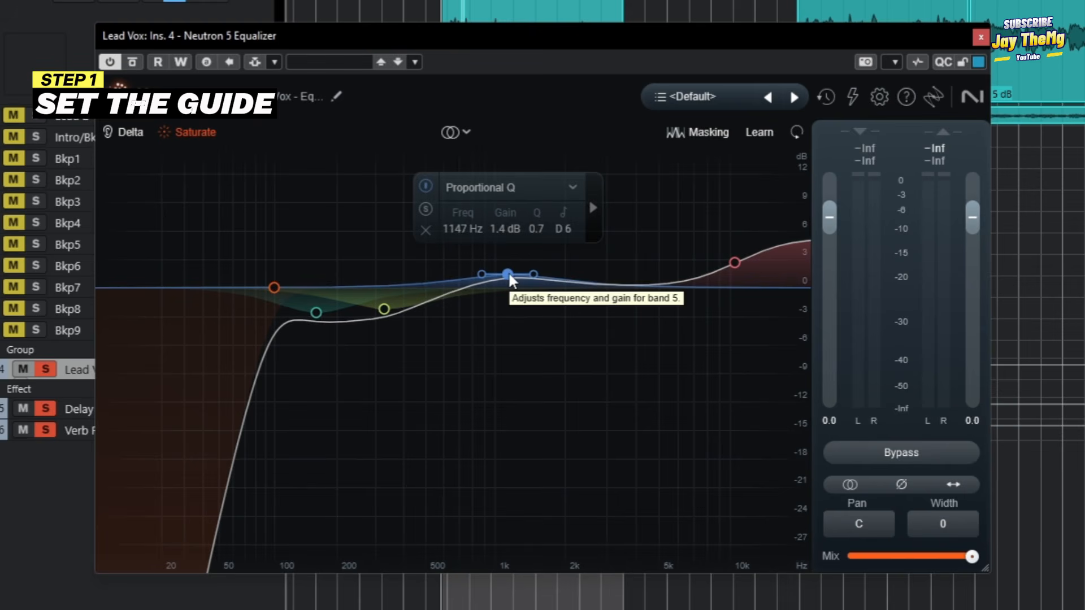
key("space")
left_click_drag(507, 270, 503, 267)
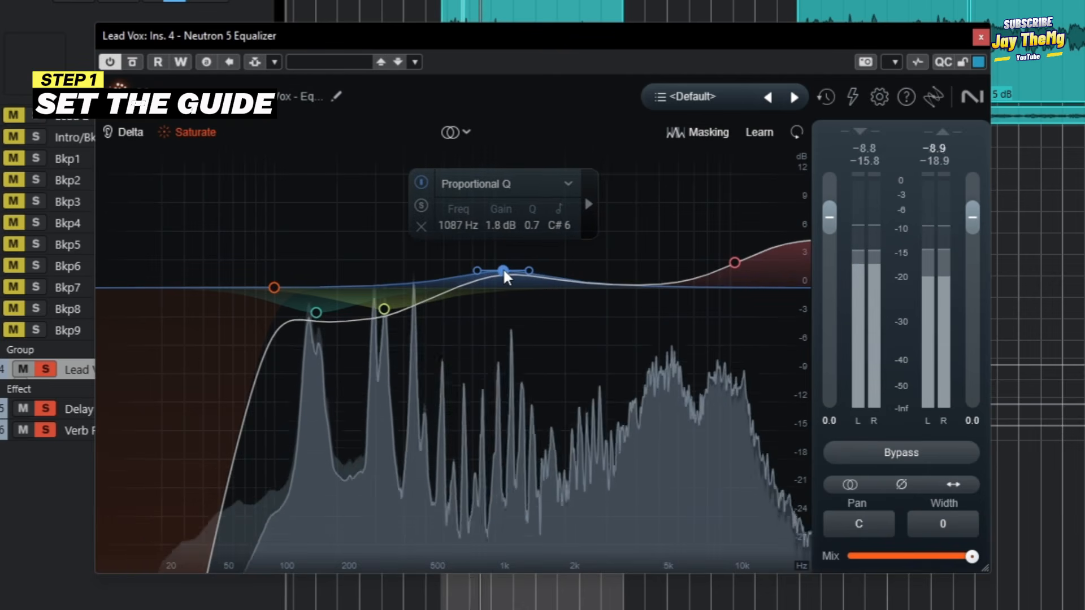
Ease the boosts during playback, lowering the high shelf to about 2.3 dB and the 1087 Hz band to about 1.4 dB
left_click_drag(734, 262, 735, 267)
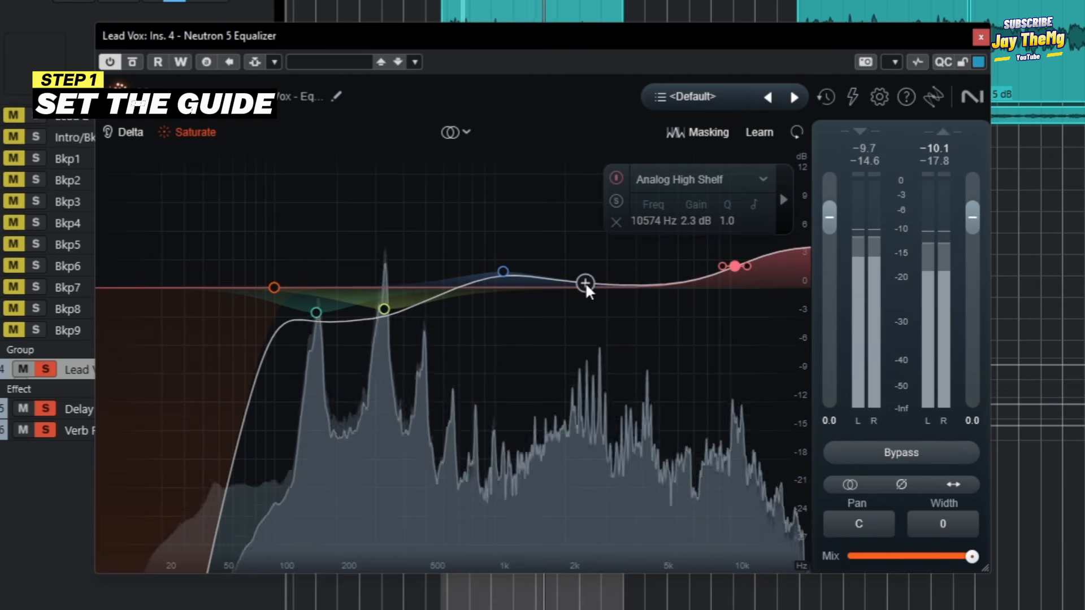
left_click_drag(504, 271, 505, 273)
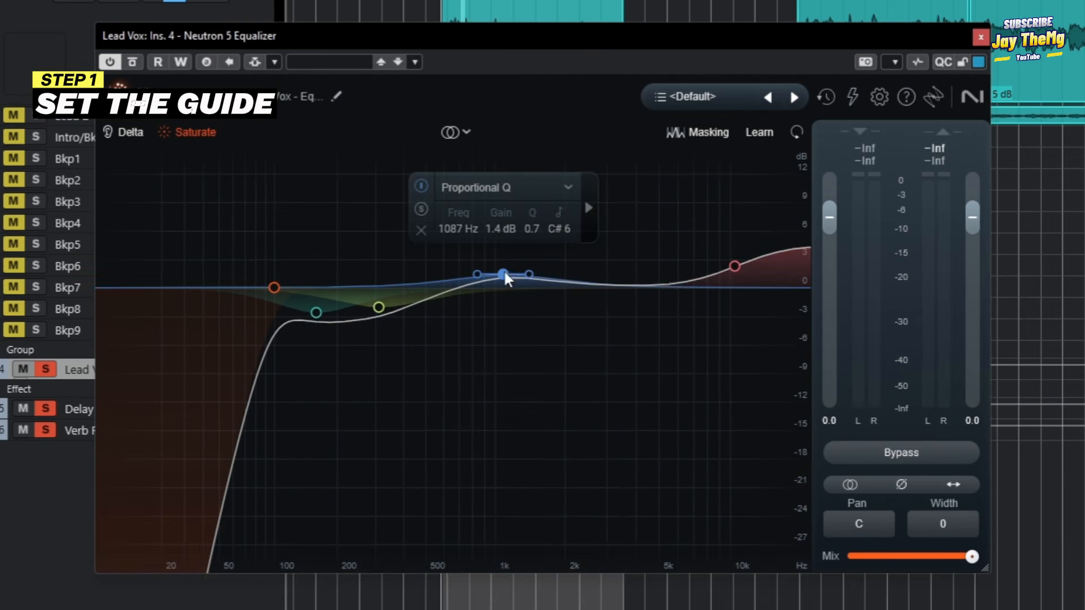
left_click_drag(741, 266, 739, 268)
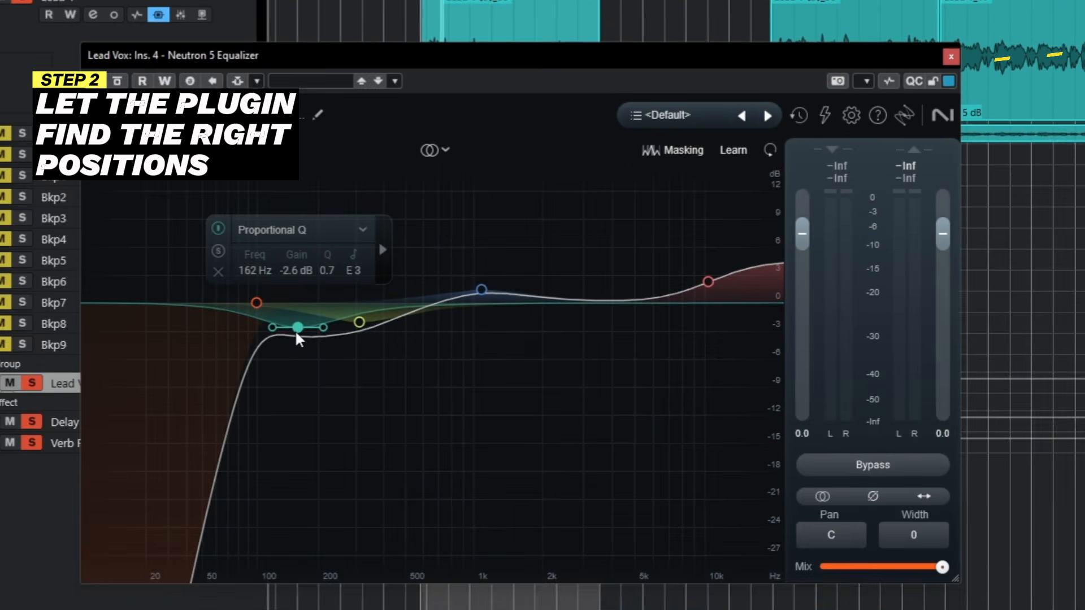
Run Learn while the lead vocal plays to let the plugin reposition the EQ band frequencies
left_click(360, 322)
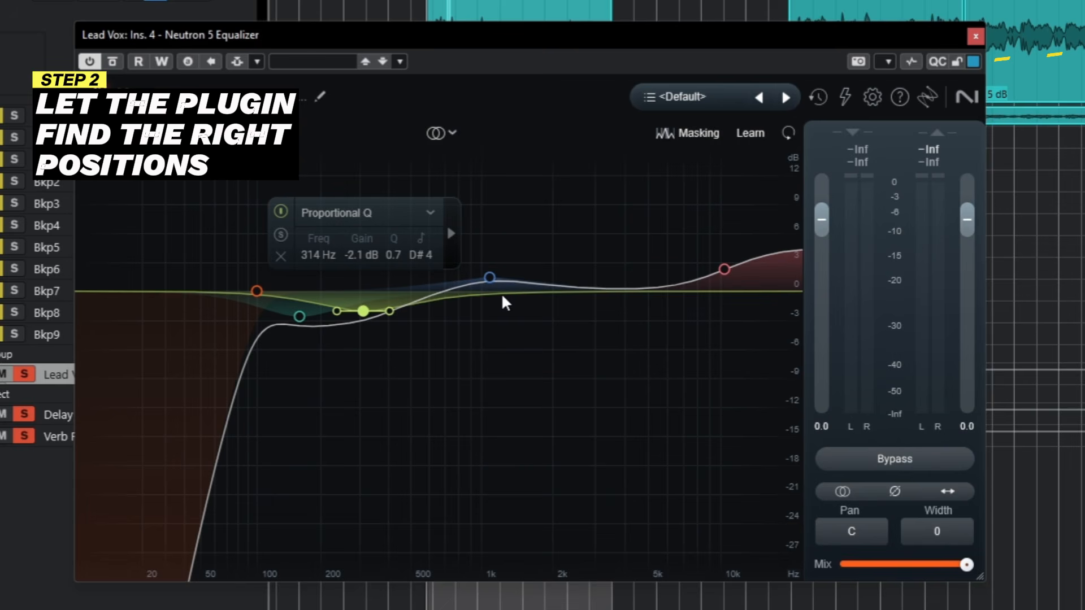
left_click(747, 134)
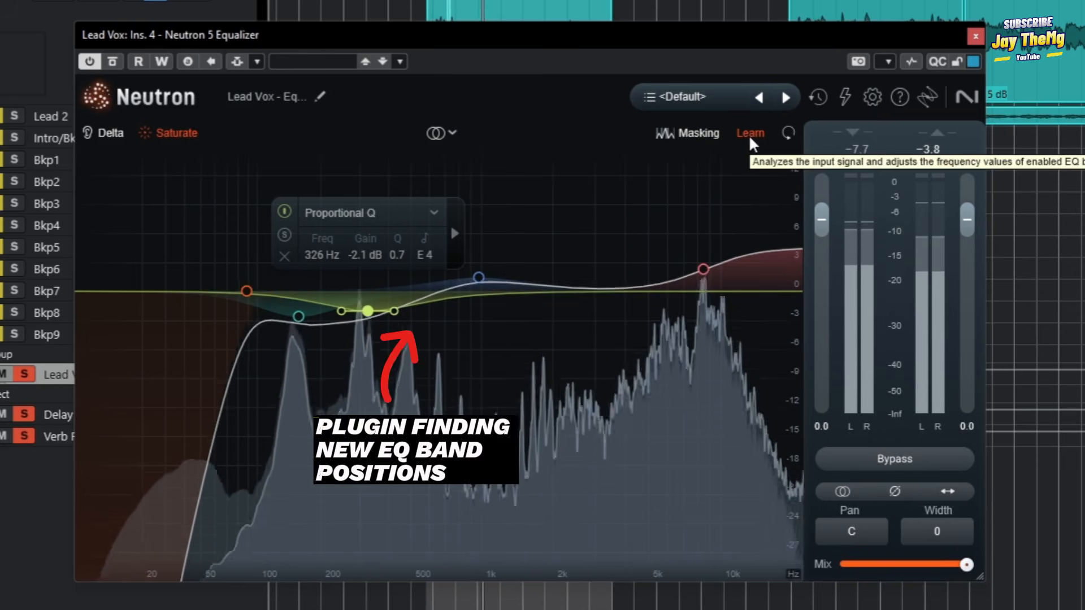
left_click(741, 137)
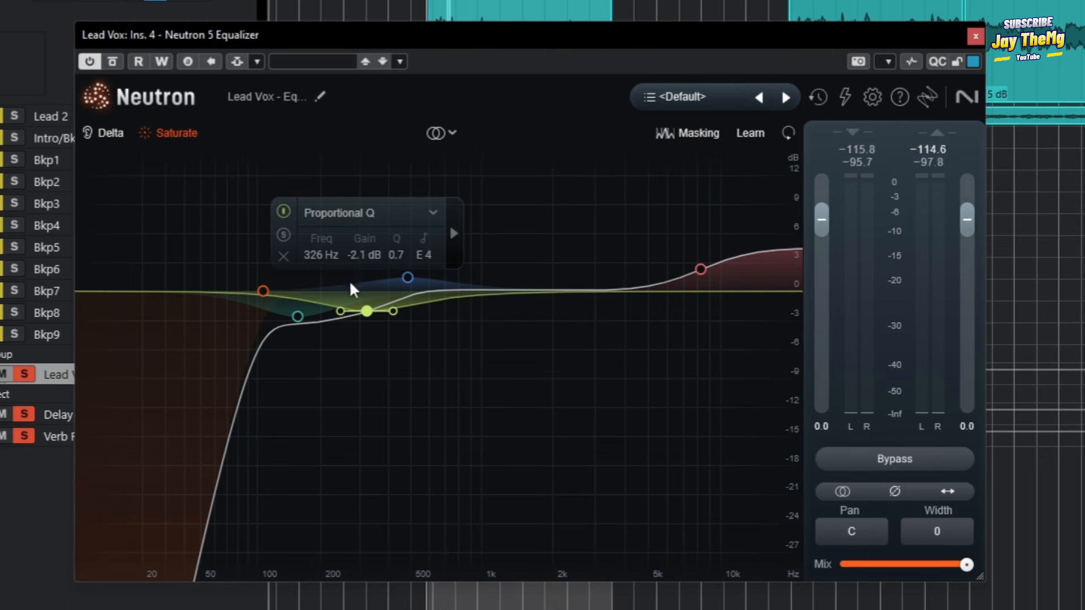
Inspect the frequencies that Learn assigned to the high shelf, low cut band, midrange boost and highpass filter
left_click(701, 271)
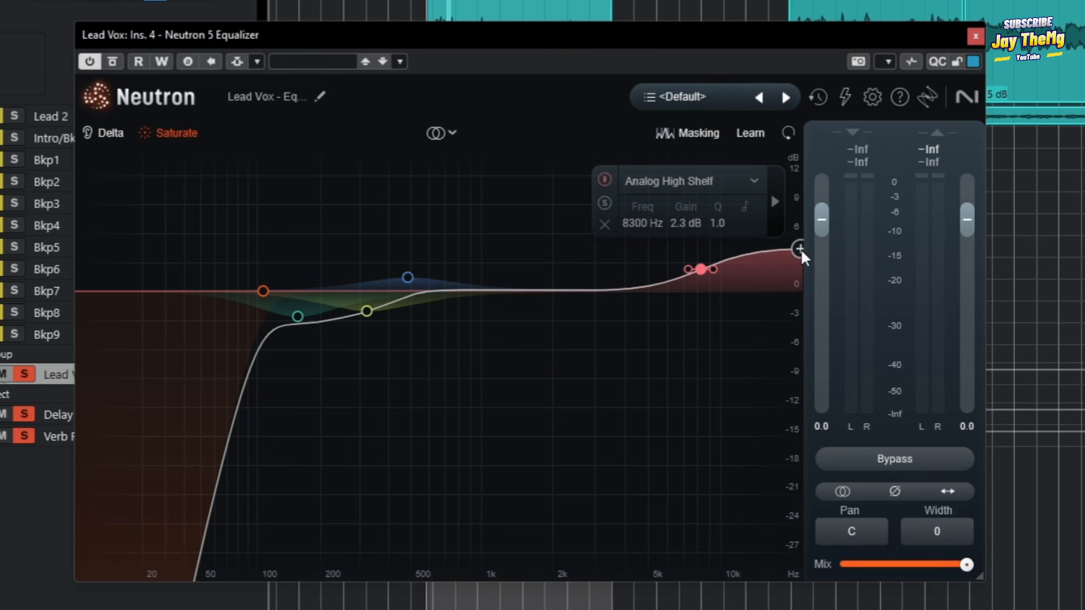
left_click(298, 317)
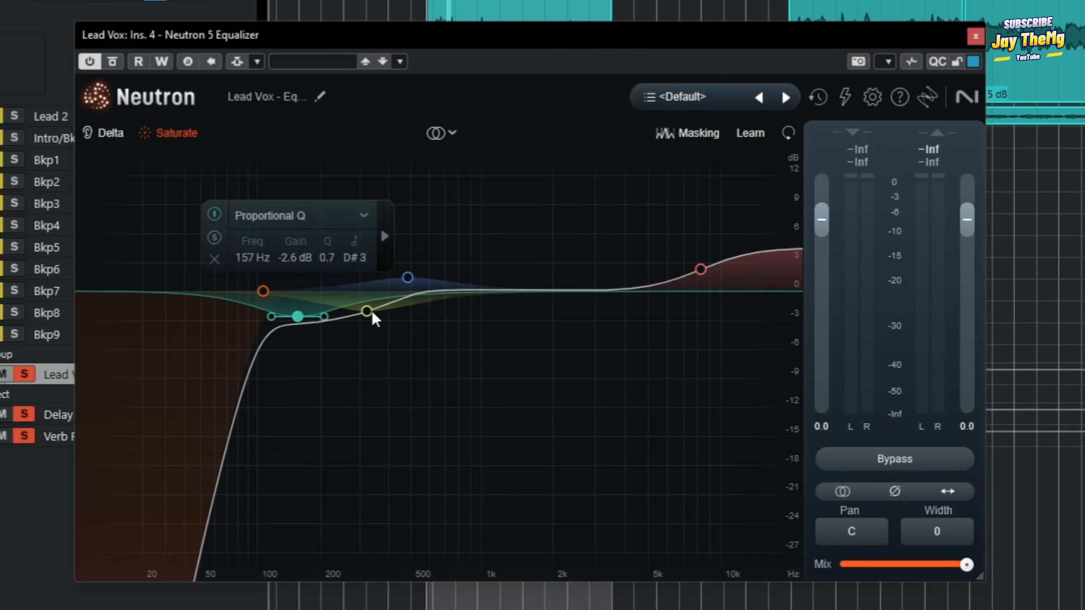
left_click(408, 278)
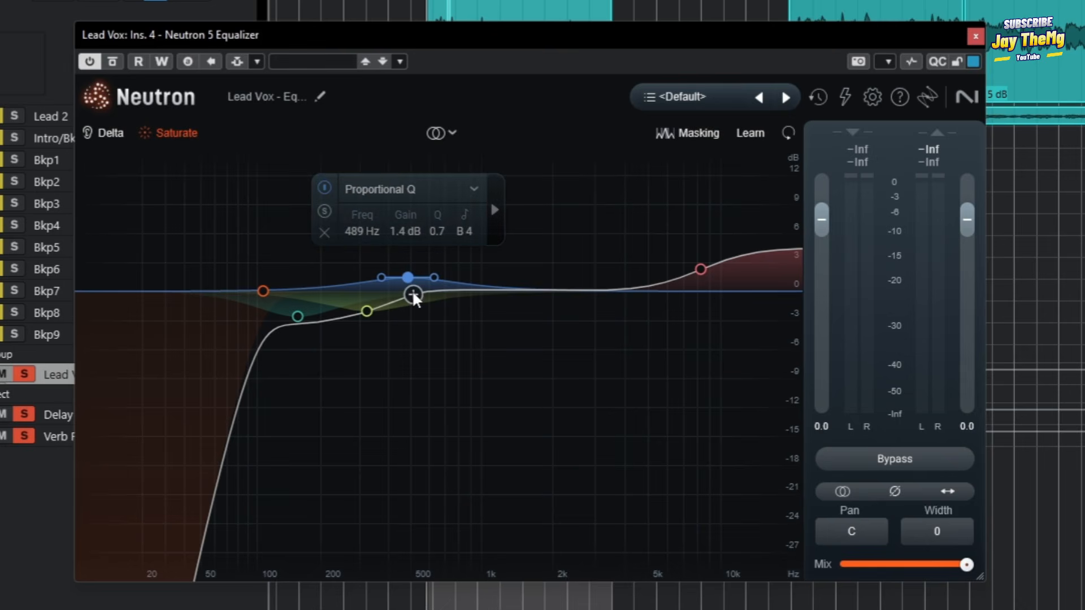
left_click(263, 292)
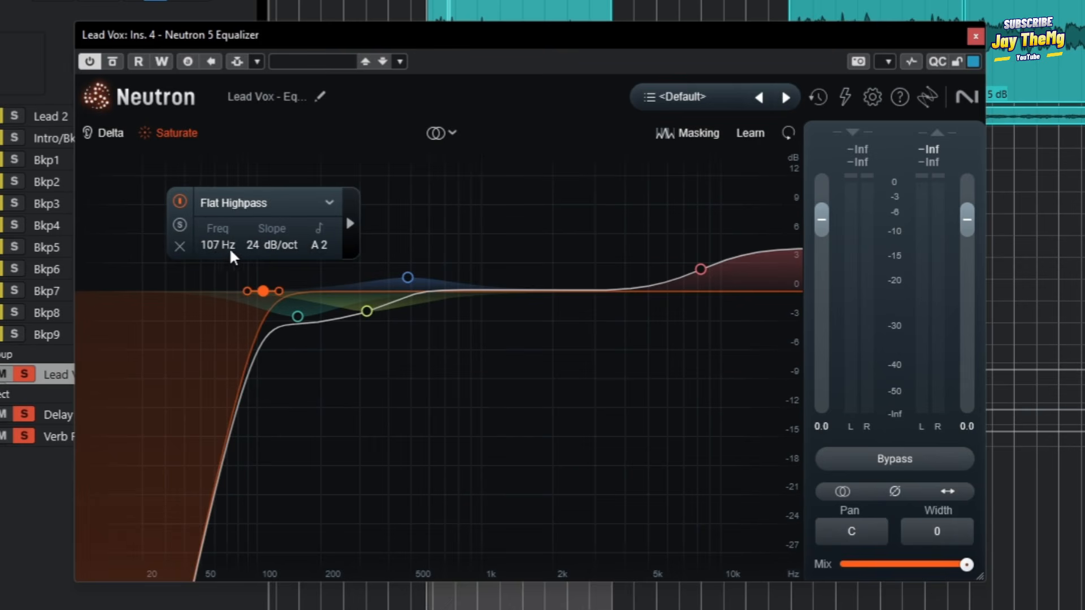
Compare the lead vocal with the equalizer bypassed and active during playback, leaving the equalizer active
left_click(113, 61)
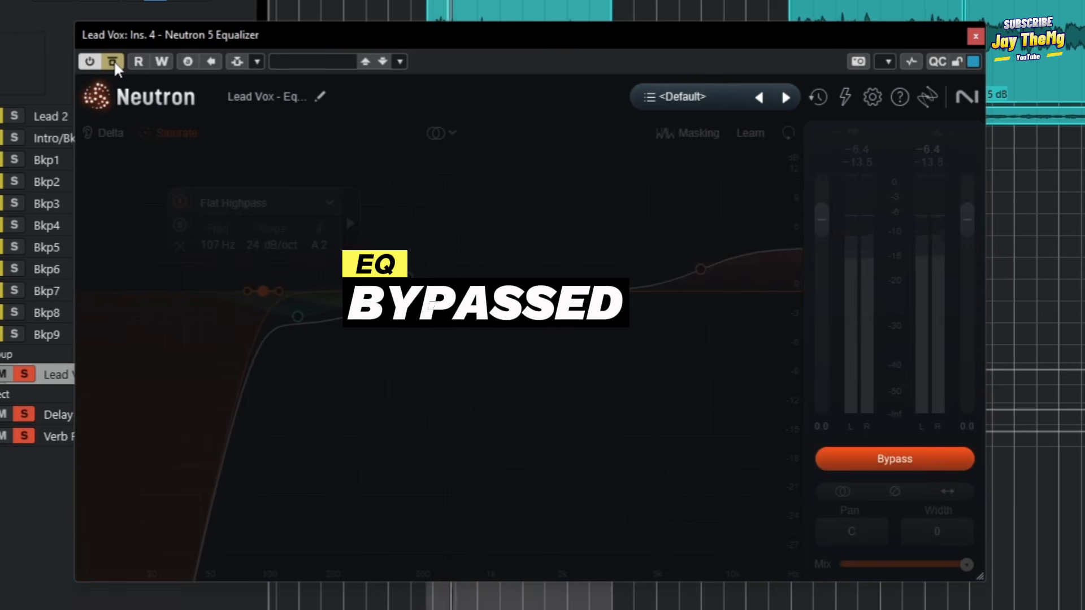
left_click(114, 60)
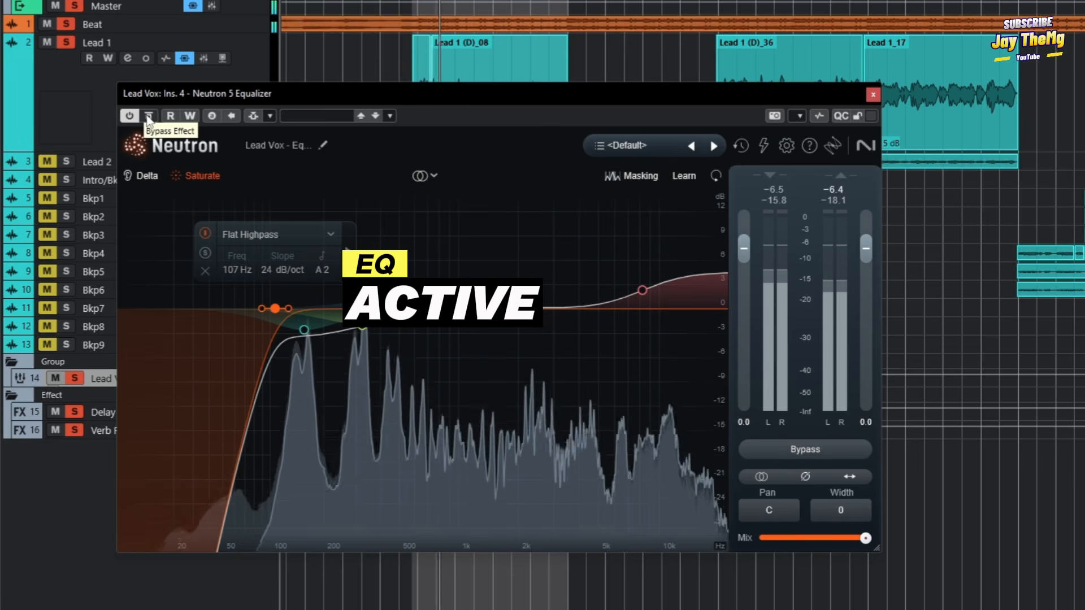
left_click(148, 117)
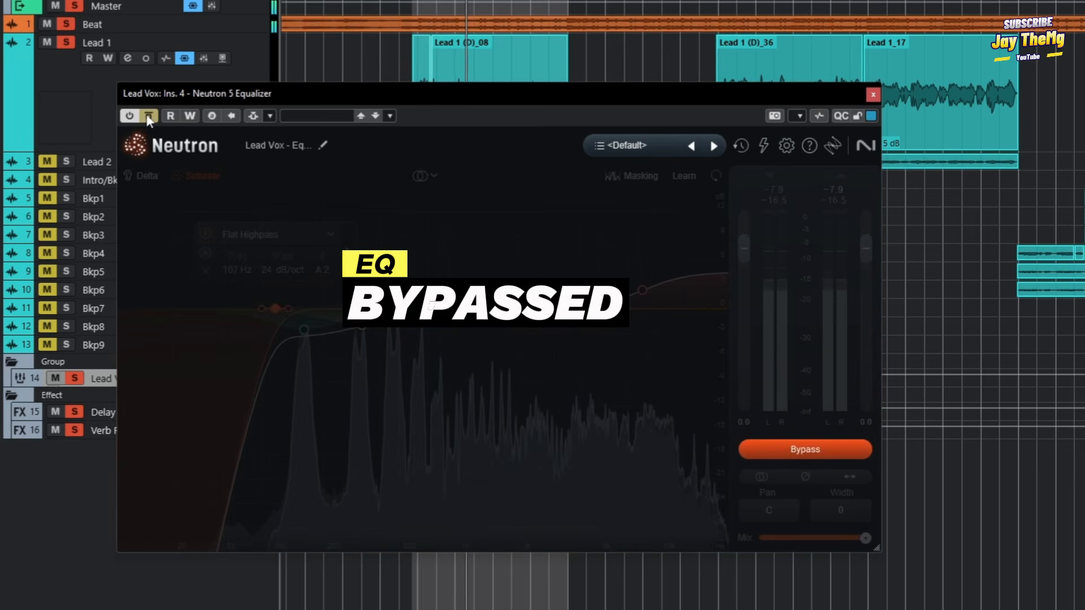
left_click(148, 116)
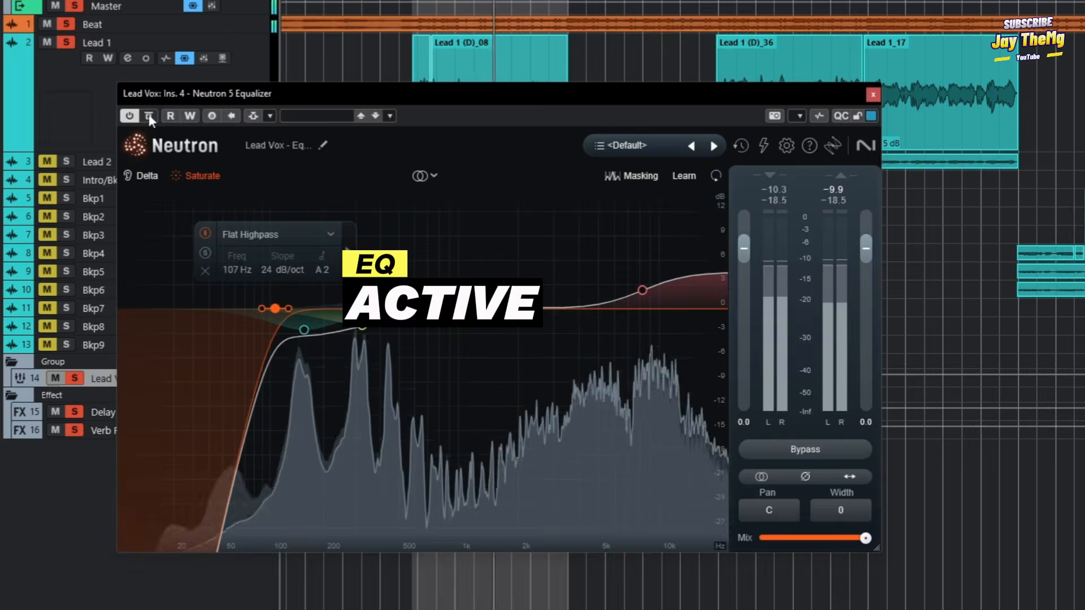